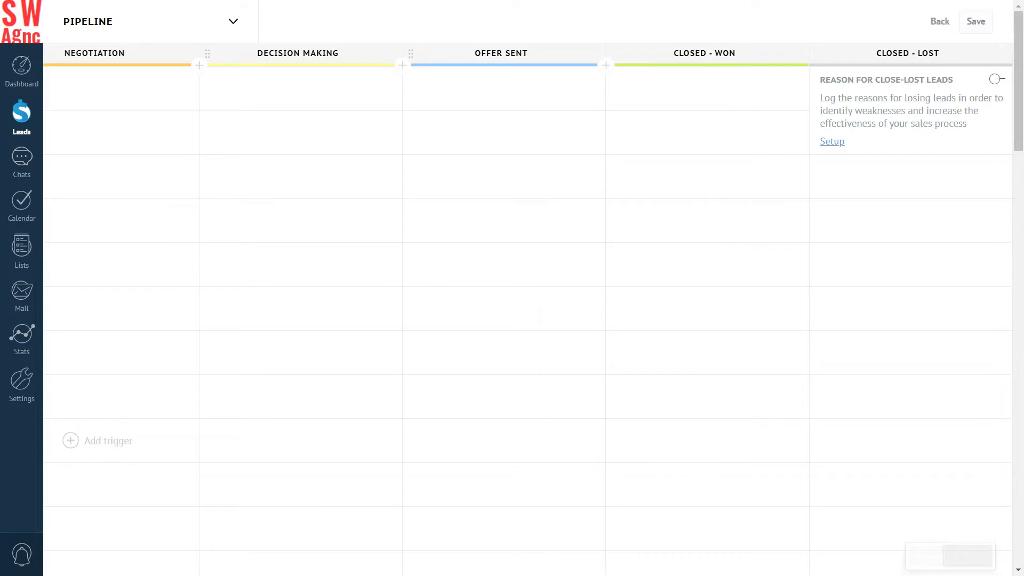
Step: Turn on logging of reasons for close-lost leads in the Closed - Lost stage and open the reason list
left_click_drag(101, 435, 757, 357)
left_click(996, 79)
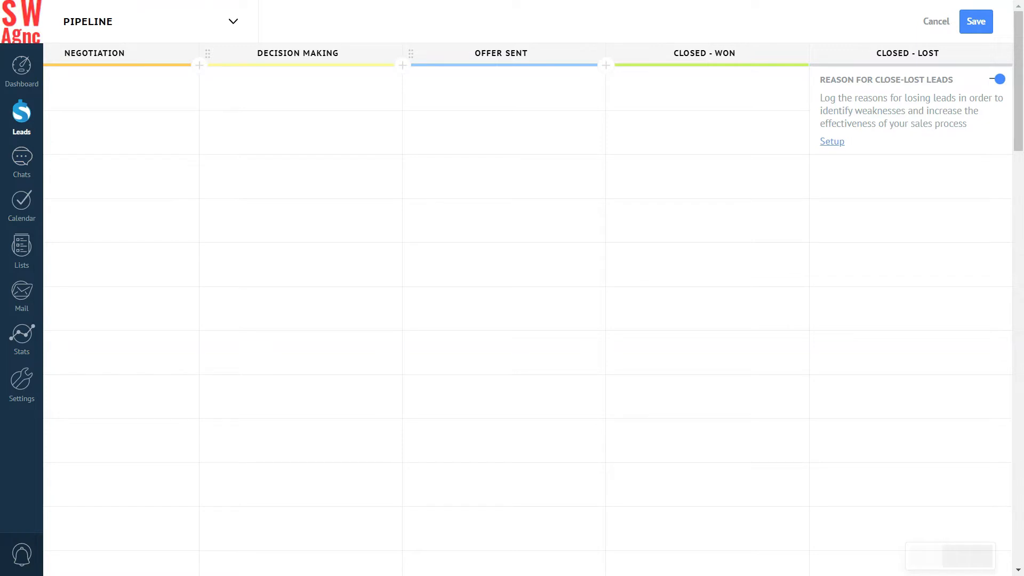
left_click(831, 142)
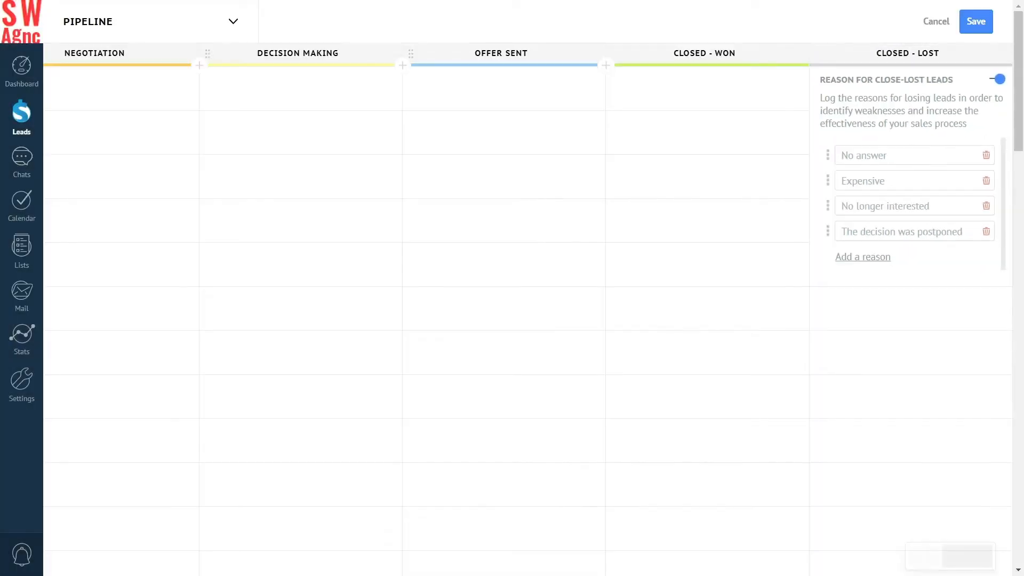
left_click(911, 58)
Step: Add a new stage named INTERESTED between the Initial Contact and Negotiation stages
left_click_drag(301, 220, 744, 170)
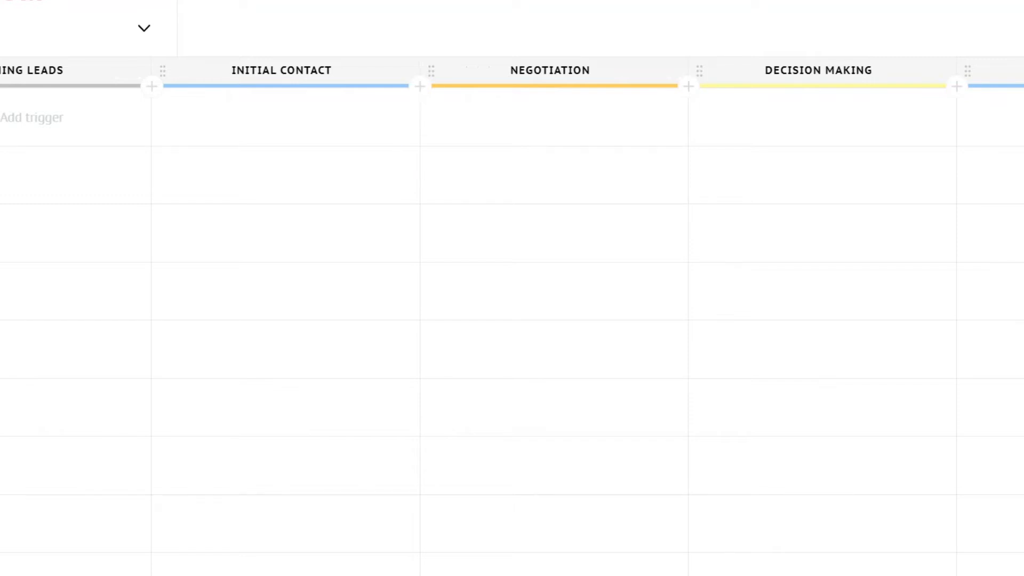
left_click(419, 86)
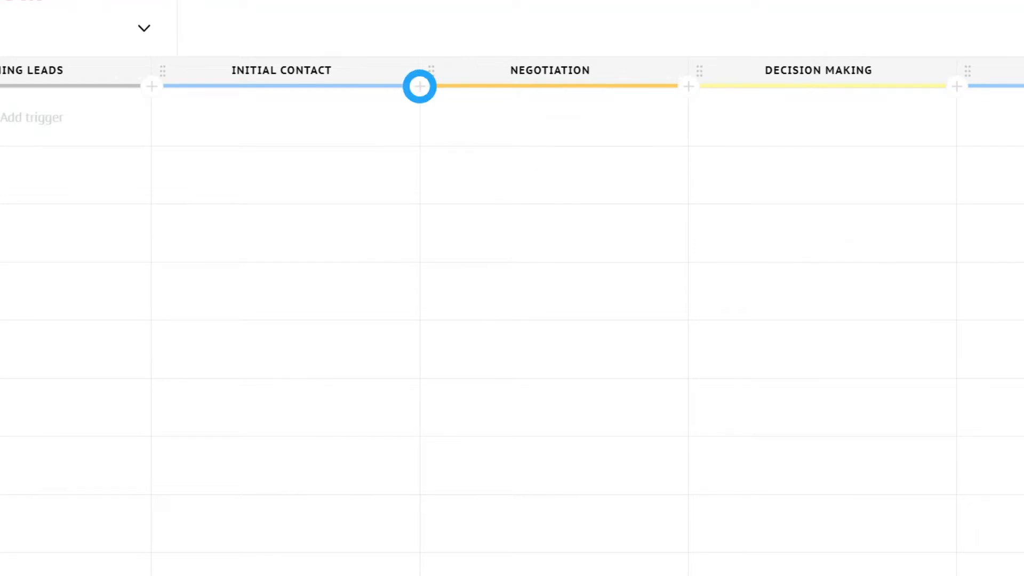
type("INTERESTED")
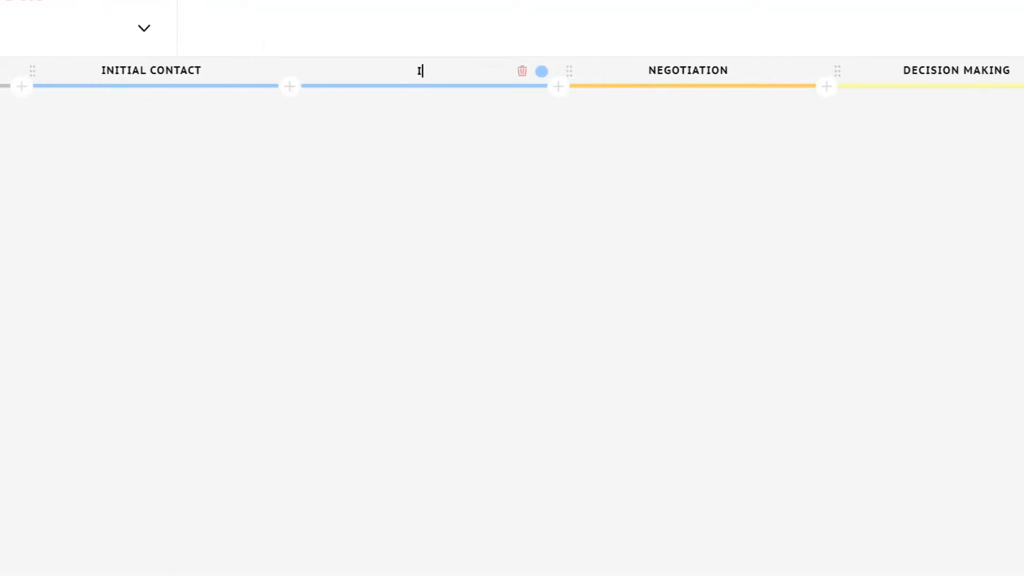
key("Return")
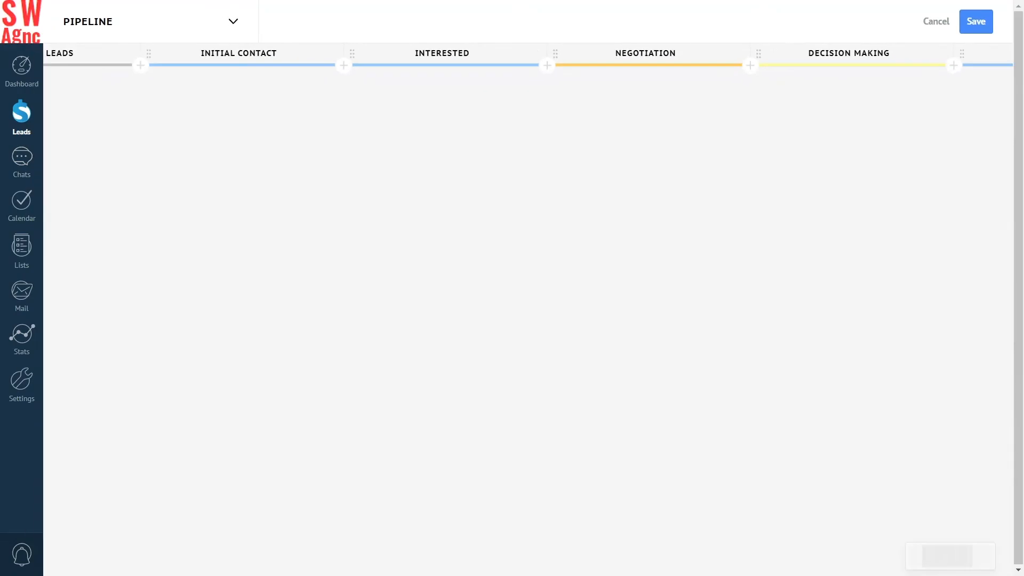
Step: Rename the Offer Sent stage to OFFER MADE and change its color to salmon red
scroll(512, 309, "right", 6)
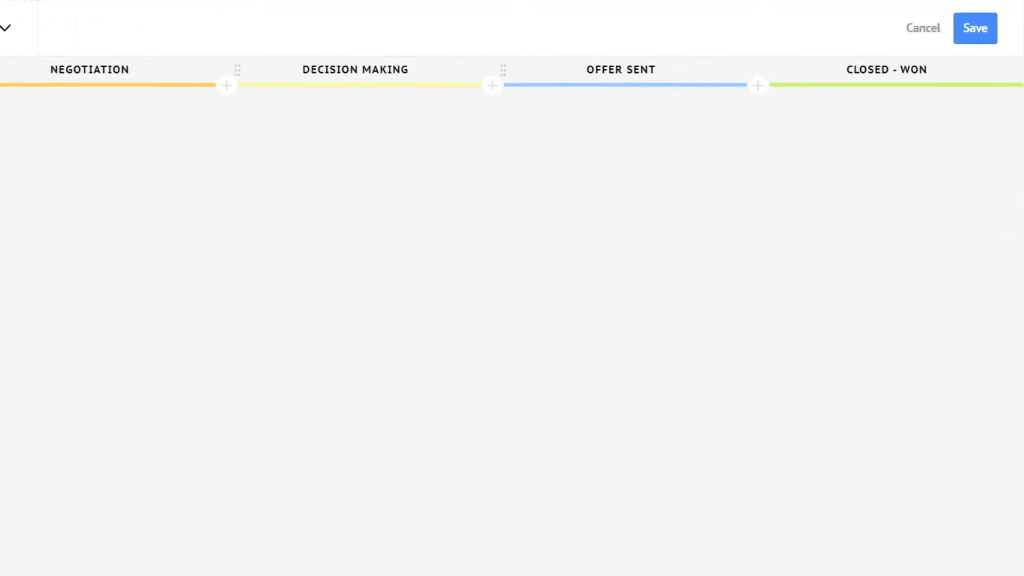
left_click(742, 52)
key("BackSpace")
key("BackSpace")
key("BackSpace")
key("BackSpace")
type("MADE")
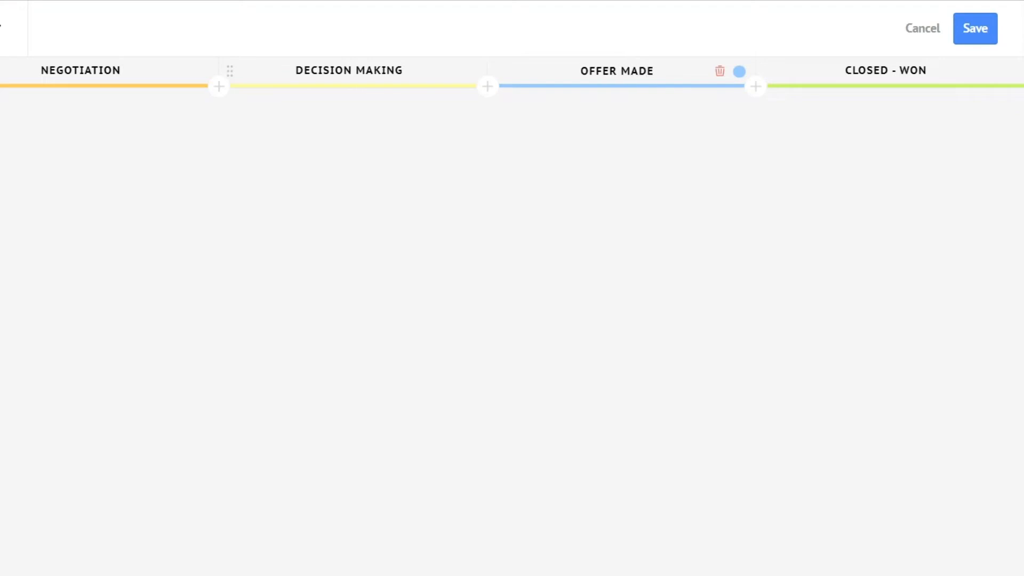
left_click(739, 71)
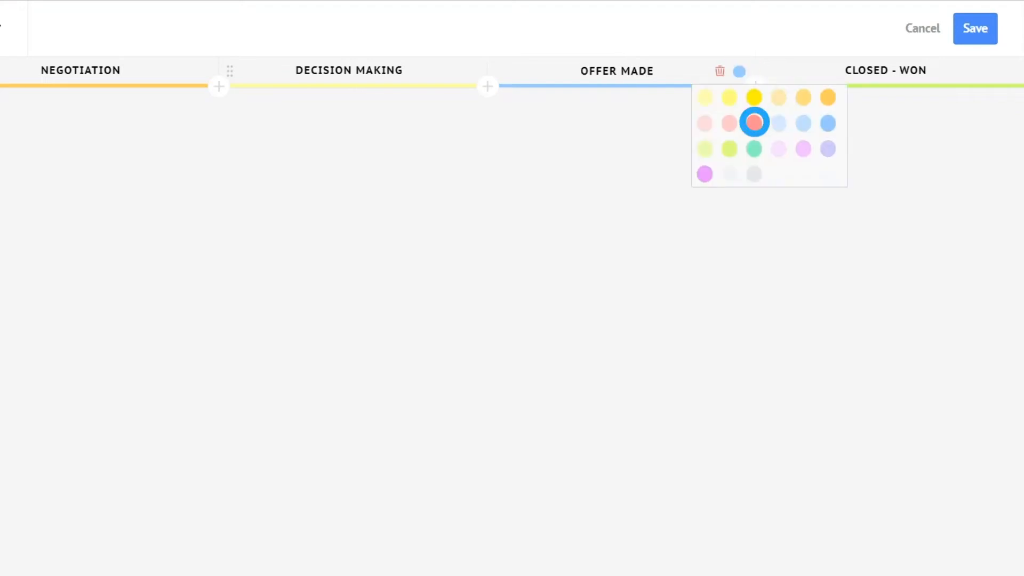
left_click(754, 122)
key("Return")
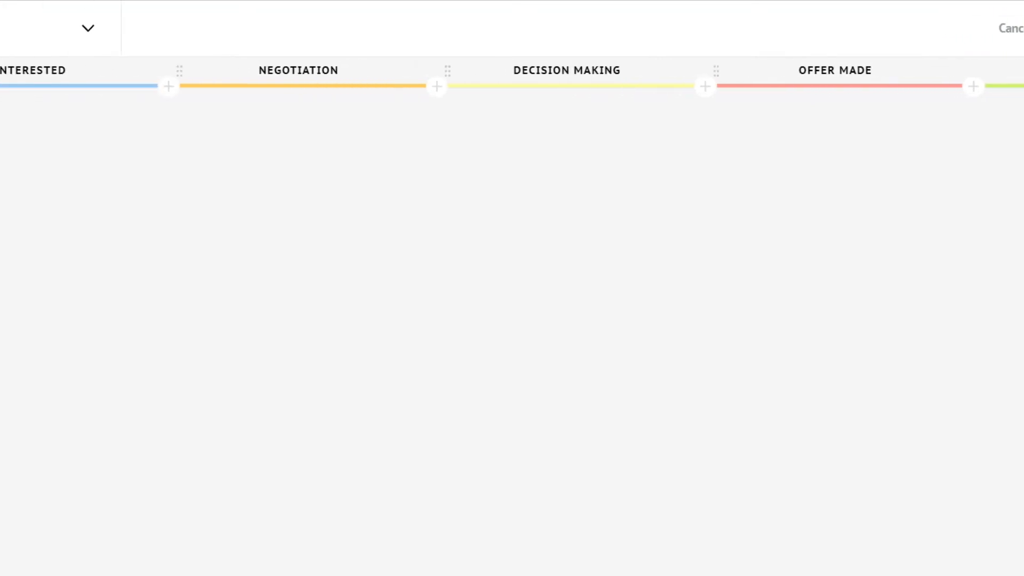
Step: Reorder the pipeline stages so that Negotiation comes before Interested
left_click_drag(324, 81, 874, 71)
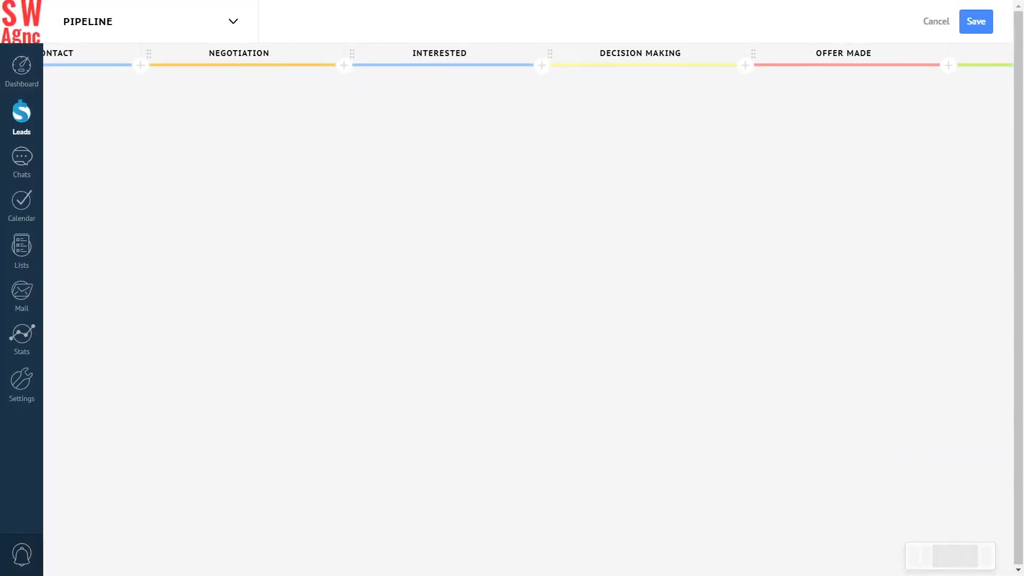
left_click_drag(149, 54, 305, 92)
left_click_drag(246, 76, 152, 54)
Step: Delete the Negotiation stage from the pipeline
left_click(269, 53)
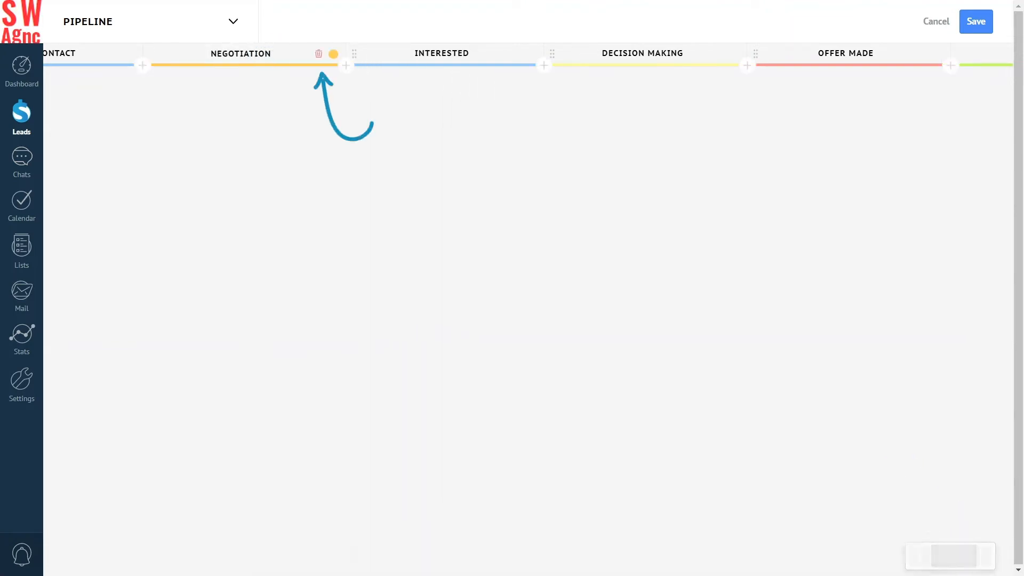
left_click(318, 53)
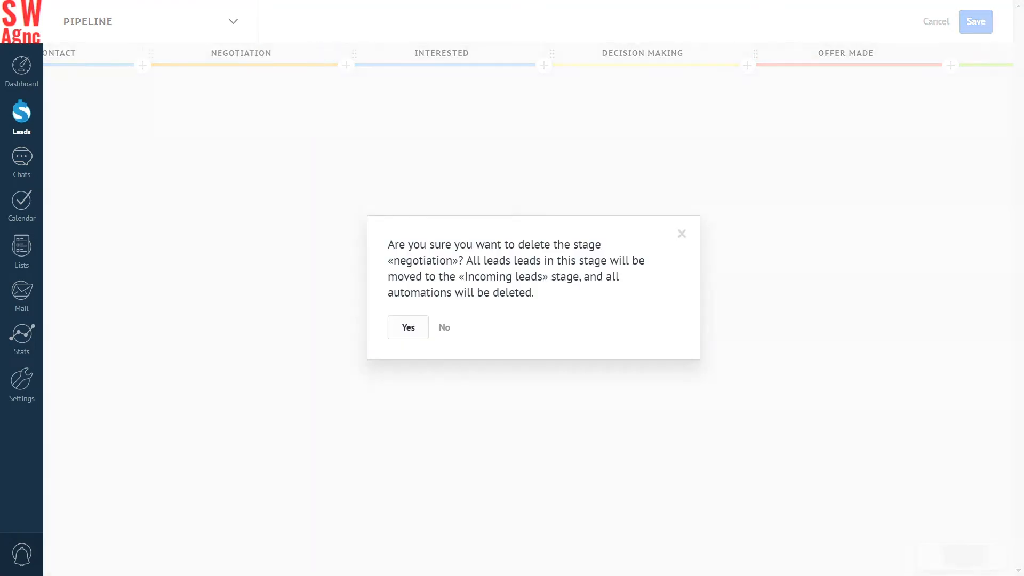
left_click(407, 327)
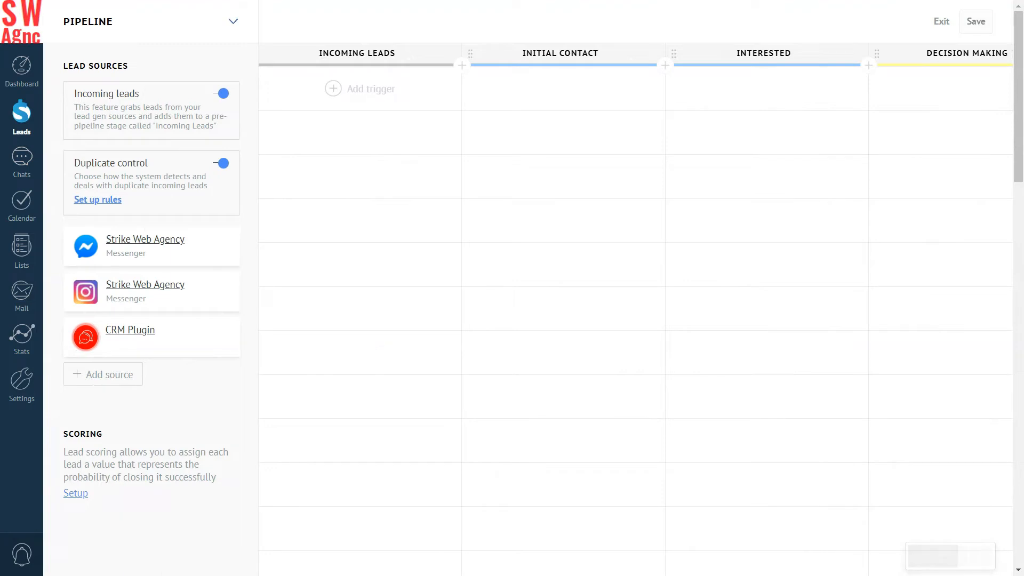
Step: Look over the list of available pipelines and close it
left_click(233, 22)
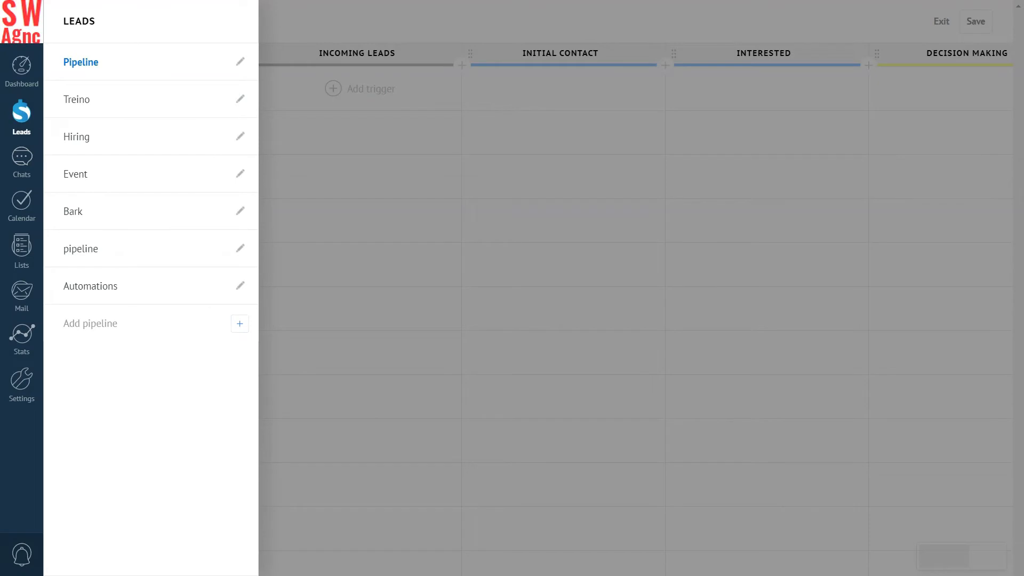
left_click(165, 22)
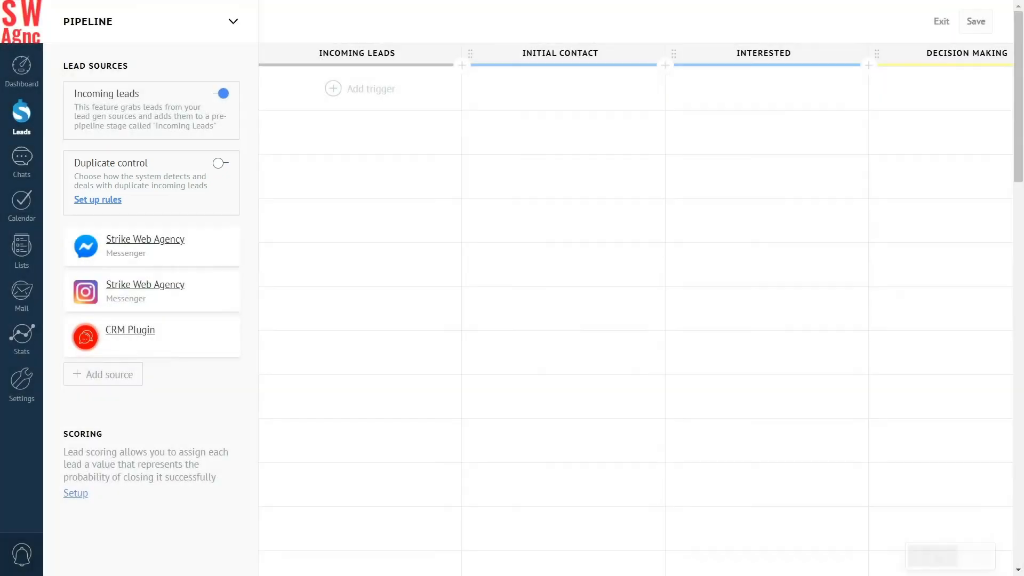
Step: Enable duplicate control for incoming leads and review its duplicate detection rules without saving changes
left_click(221, 162)
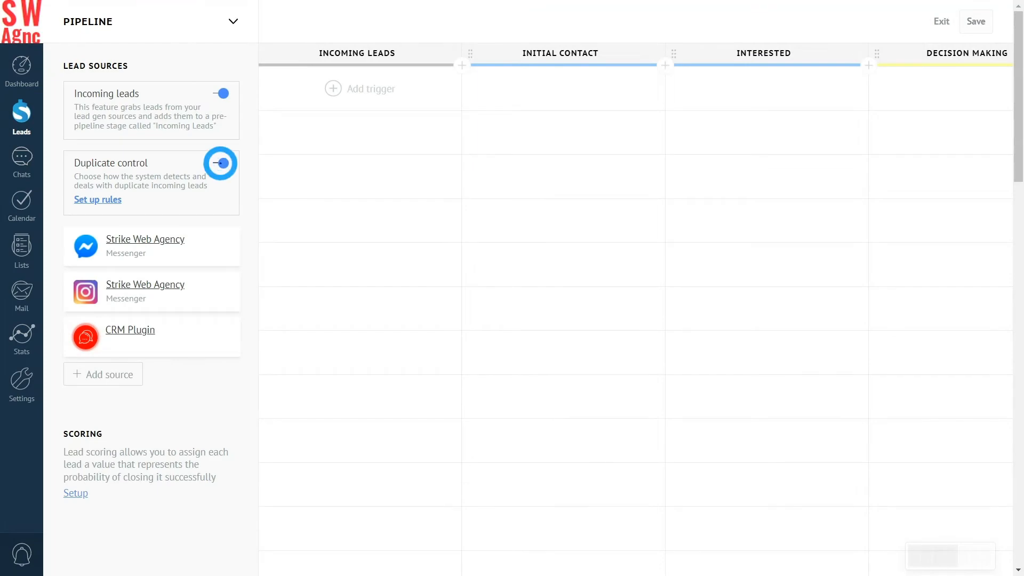
left_click(97, 199)
left_click(416, 67)
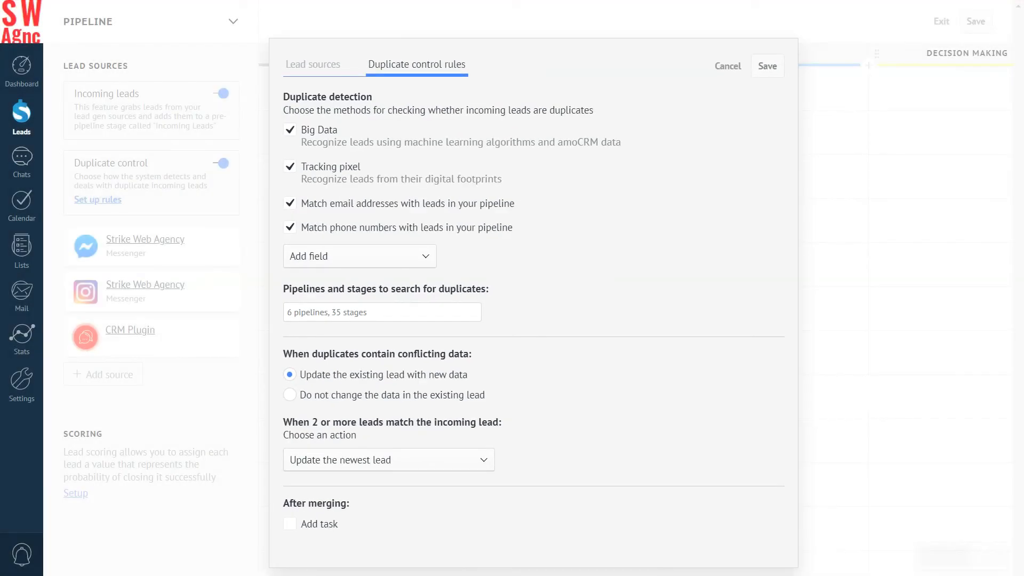
left_click(728, 66)
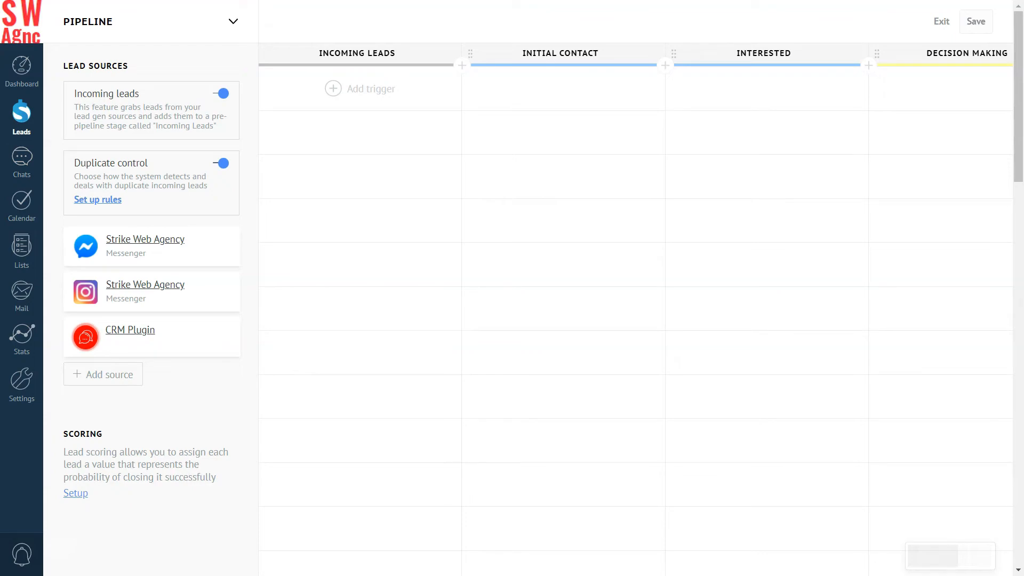
Step: Browse the lead sources and integration widgets that can be added to the pipeline
left_click(106, 373)
scroll(530, 288, "down", 15)
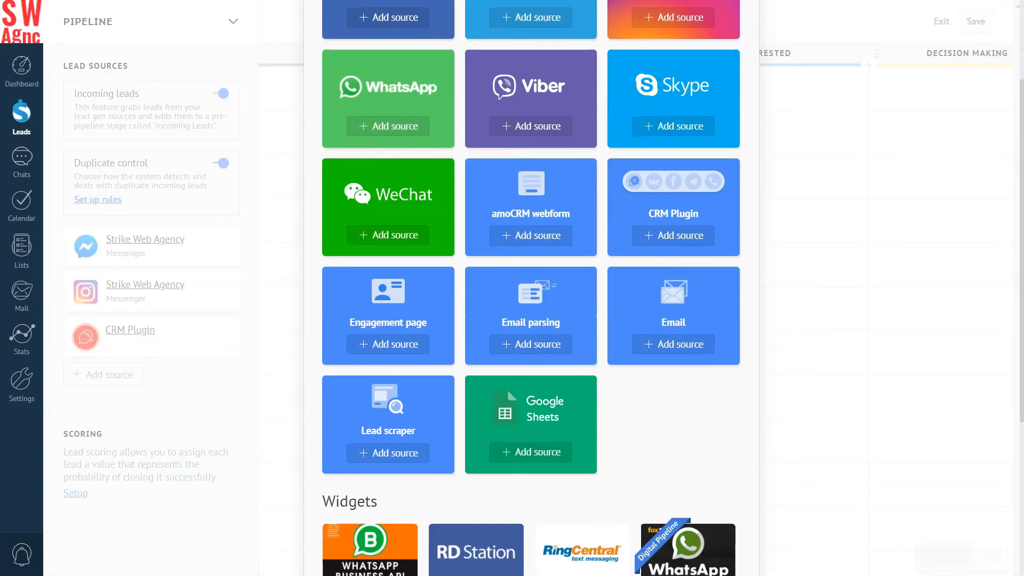
scroll(530, 287, "down", 7)
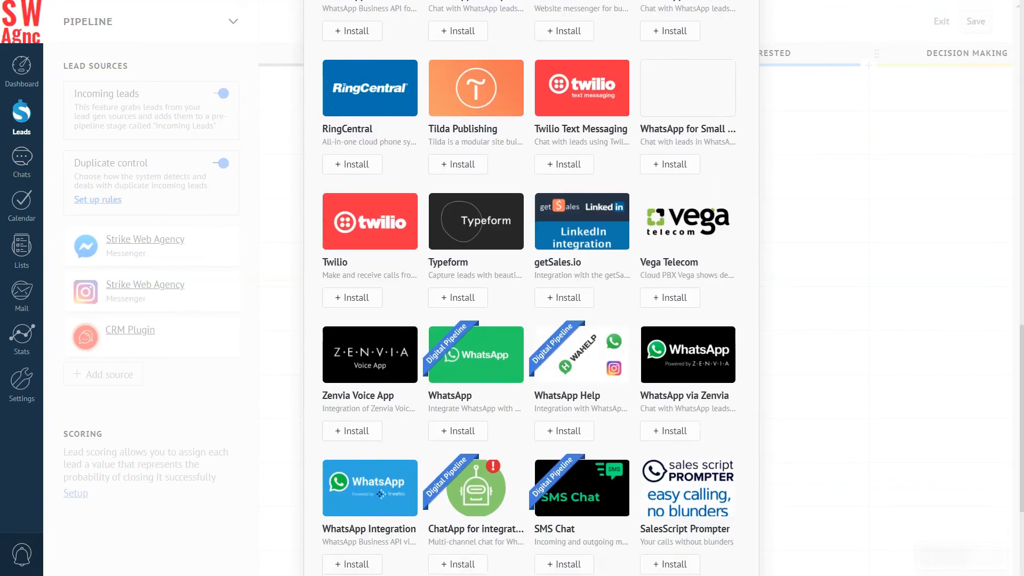
scroll(530, 288, "up", 20)
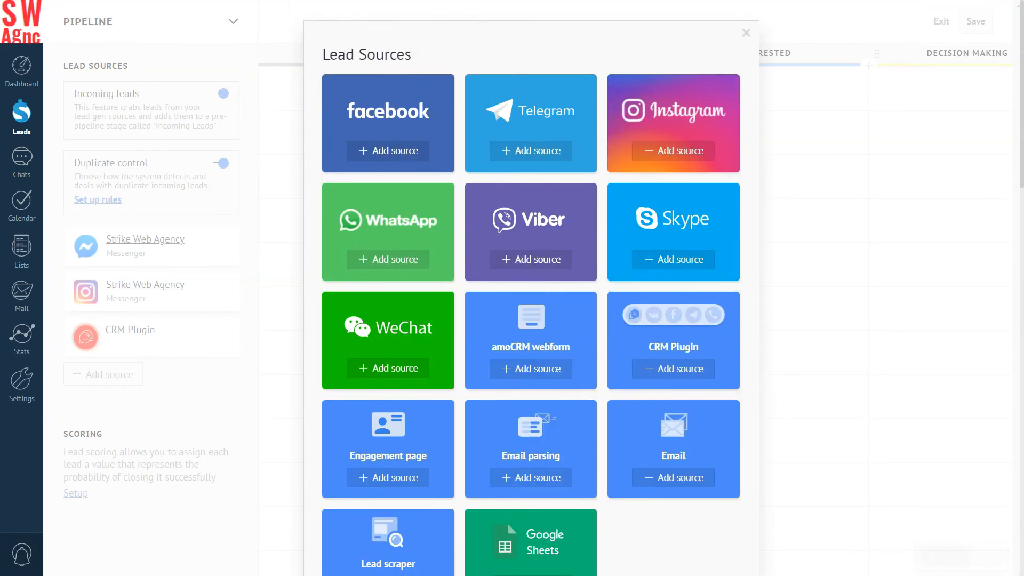
left_click(738, 32)
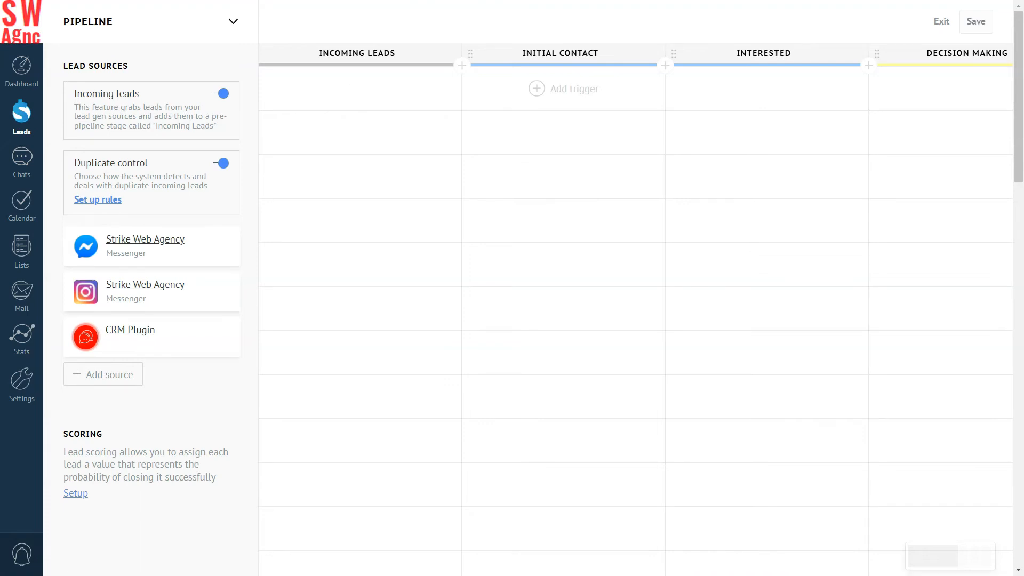
Step: Start an Add task trigger in the Initial Contact stage and look through its available lead conditions
left_click(554, 88)
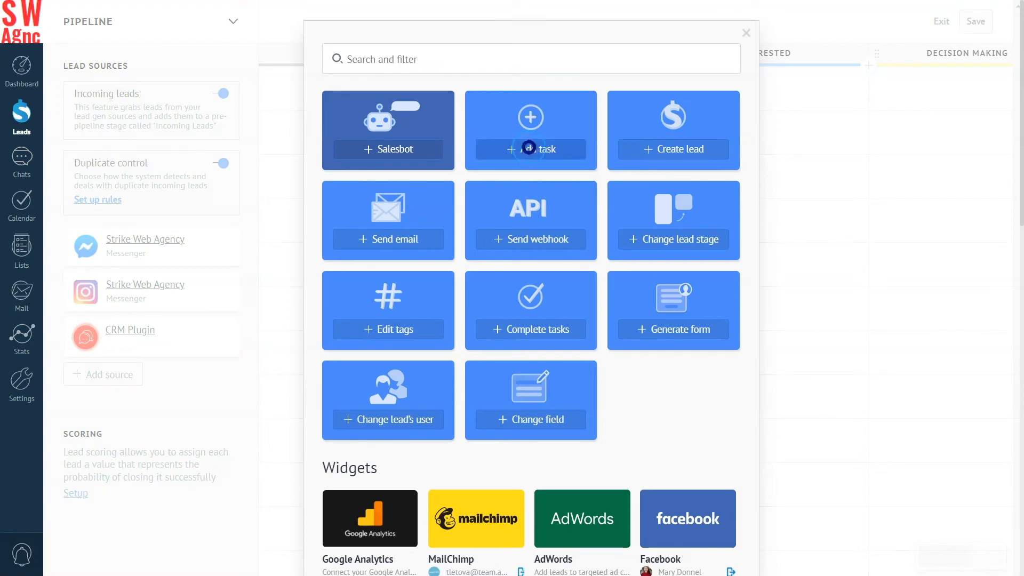
left_click(530, 147)
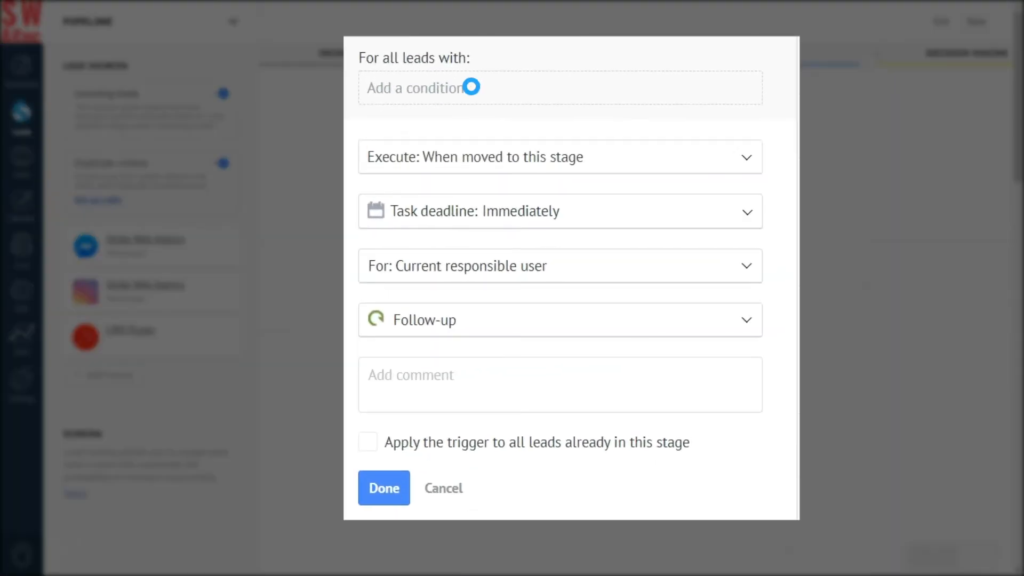
left_click(549, 150)
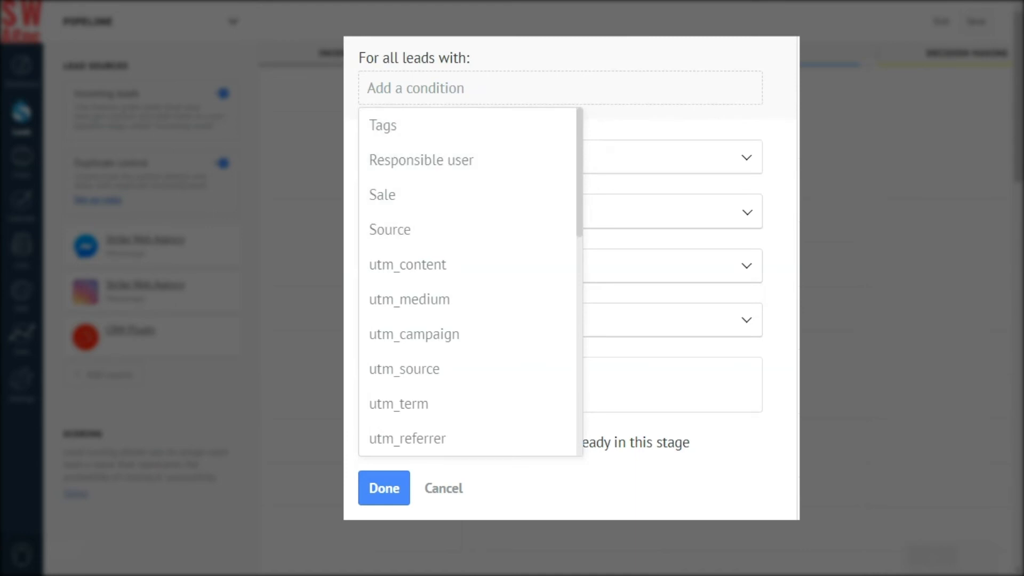
left_click(470, 87)
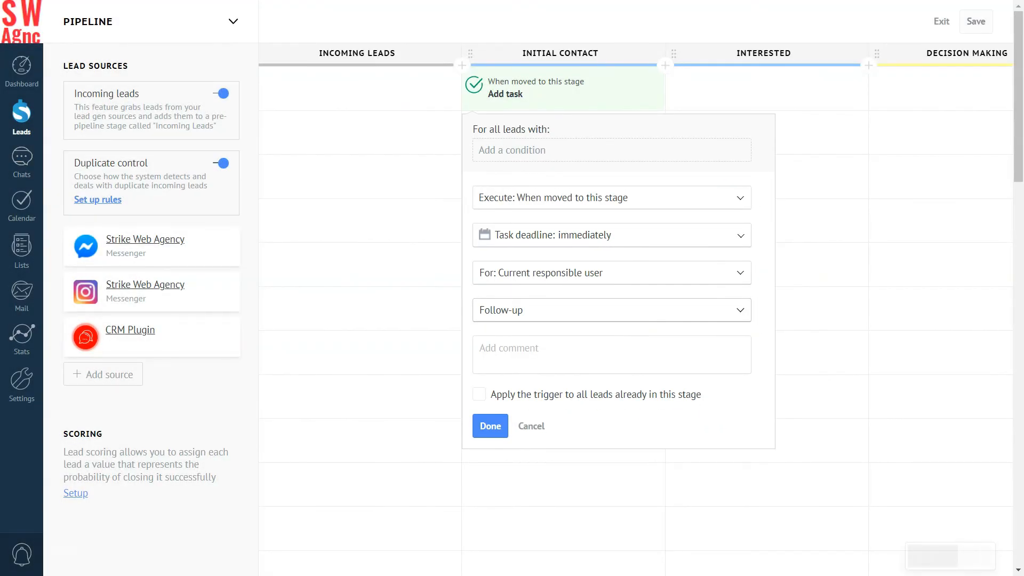
Step: Create a Salesbot from the Welcome bot template, triggered when a lead starts chatting for the first time that day
left_click(22, 380)
left_click(104, 212)
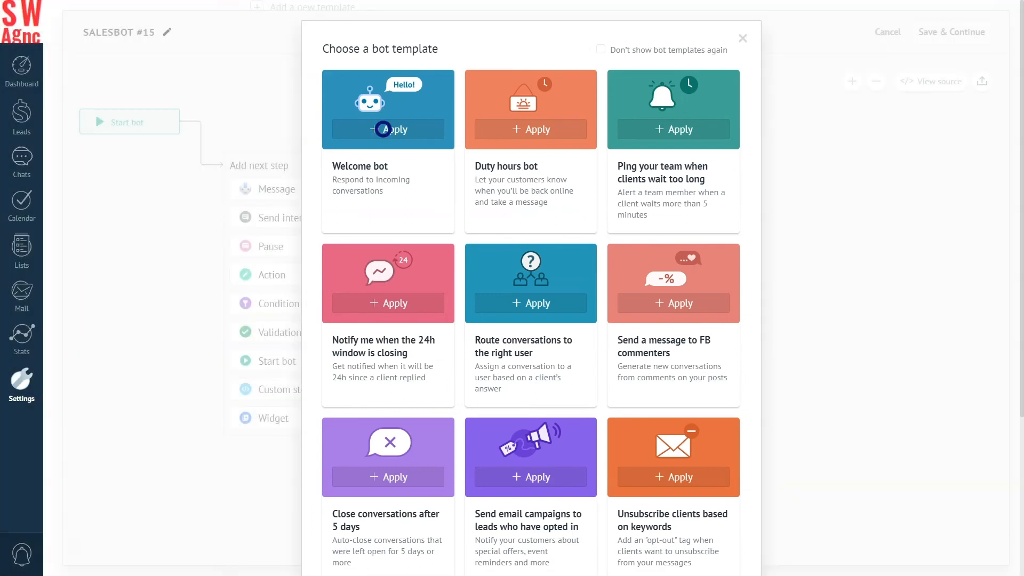
left_click(390, 129)
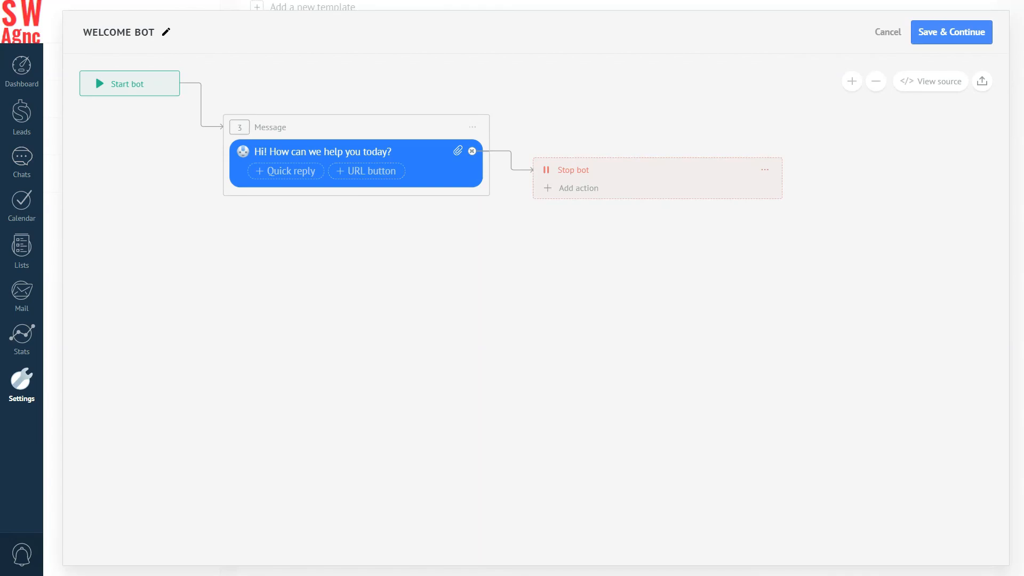
left_click(950, 32)
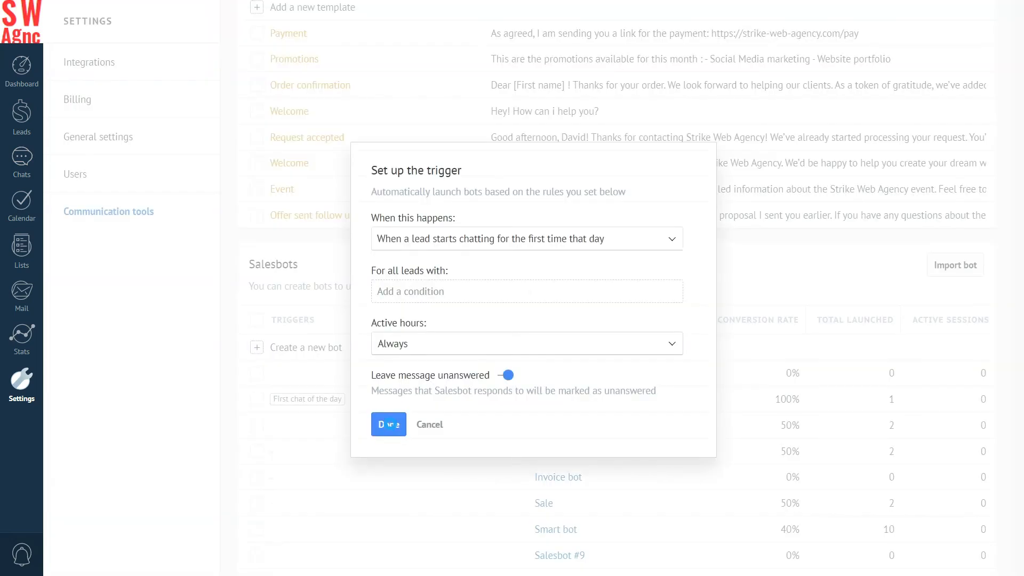
left_click(389, 425)
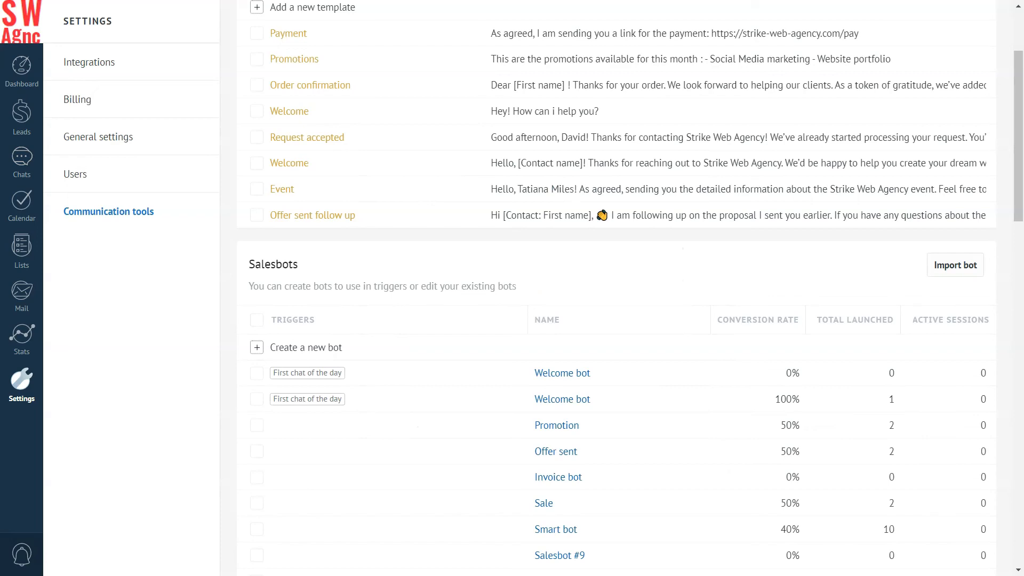
Step: Open the leads pipeline setup and add a Salesbot trigger to the Incoming Leads stage
left_click(21, 113)
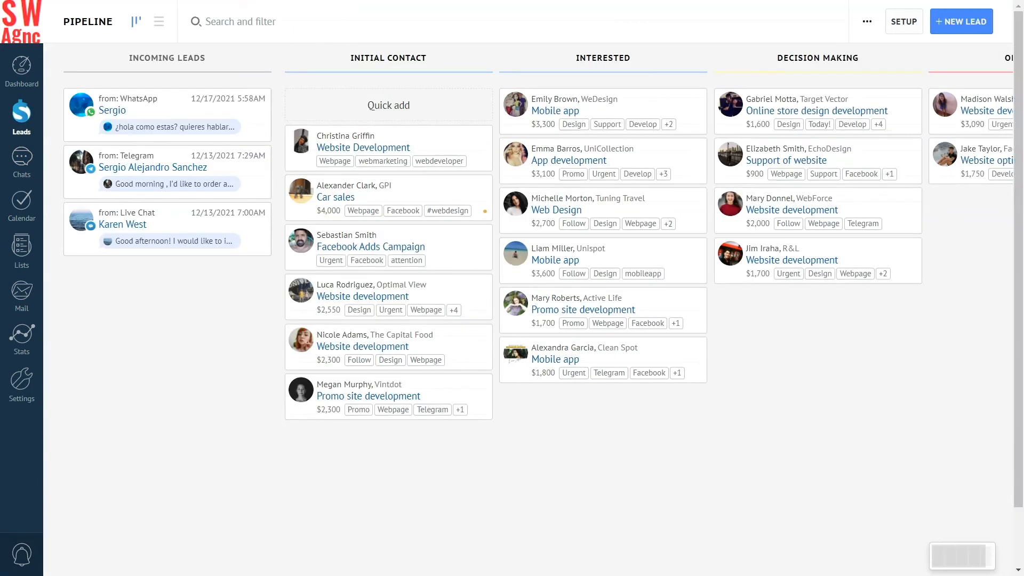
left_click(915, 21)
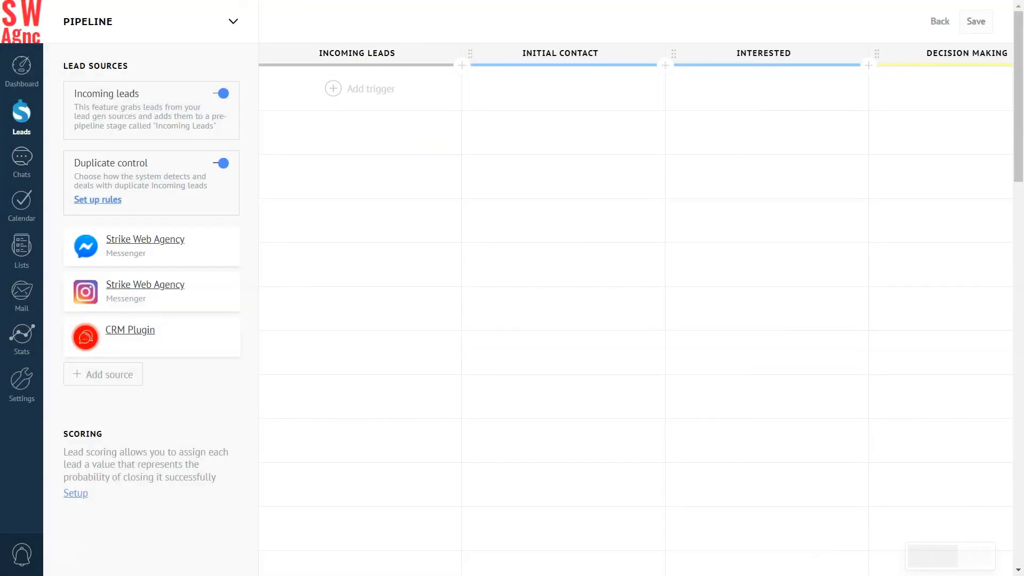
left_click(355, 88)
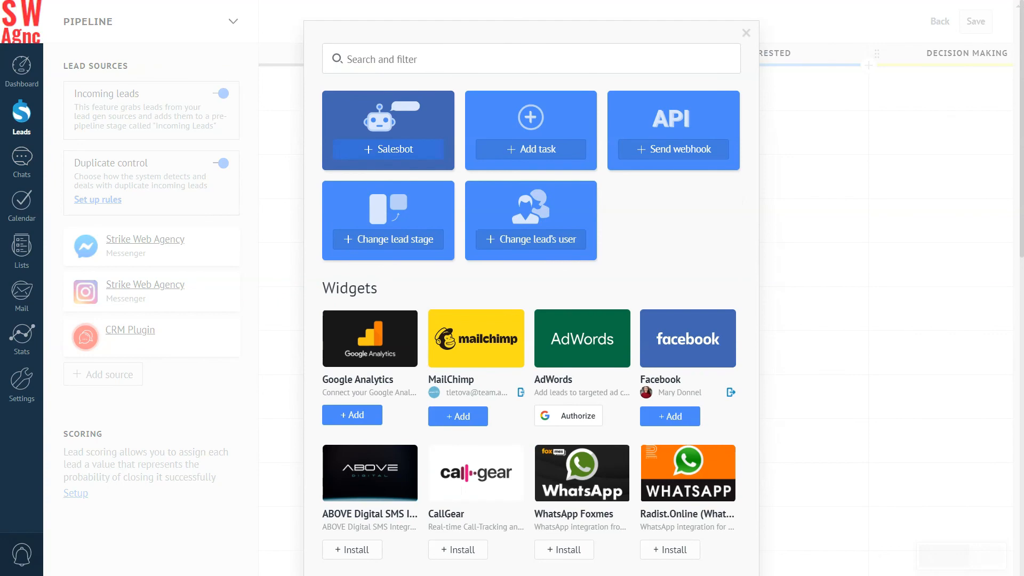
left_click(385, 148)
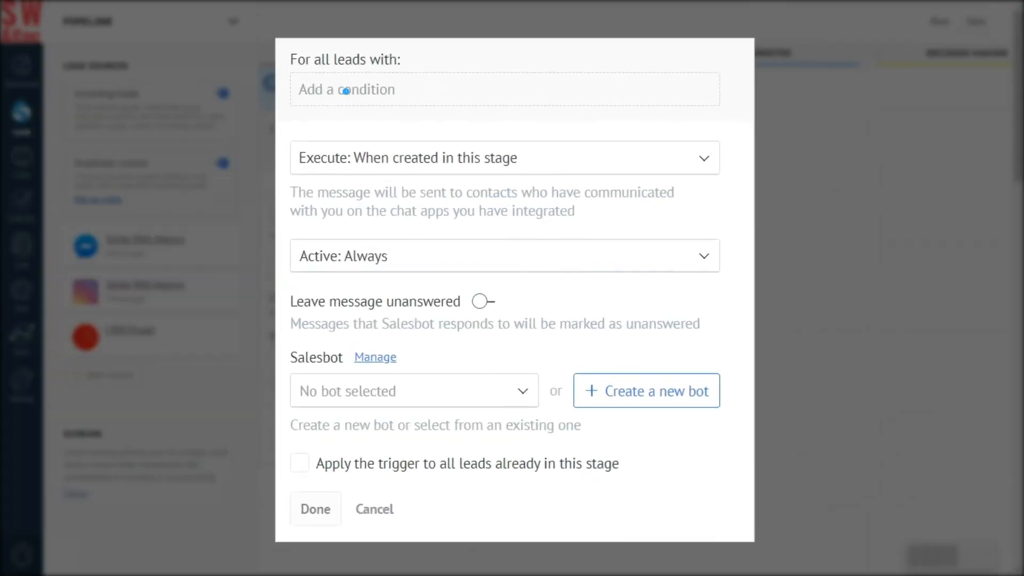
Step: Limit the Salesbot trigger to leads whose source is Messenger (Strike Web Agency), Live chat or Instagram (Strike Web Agency)
left_click(320, 126)
left_click(339, 195)
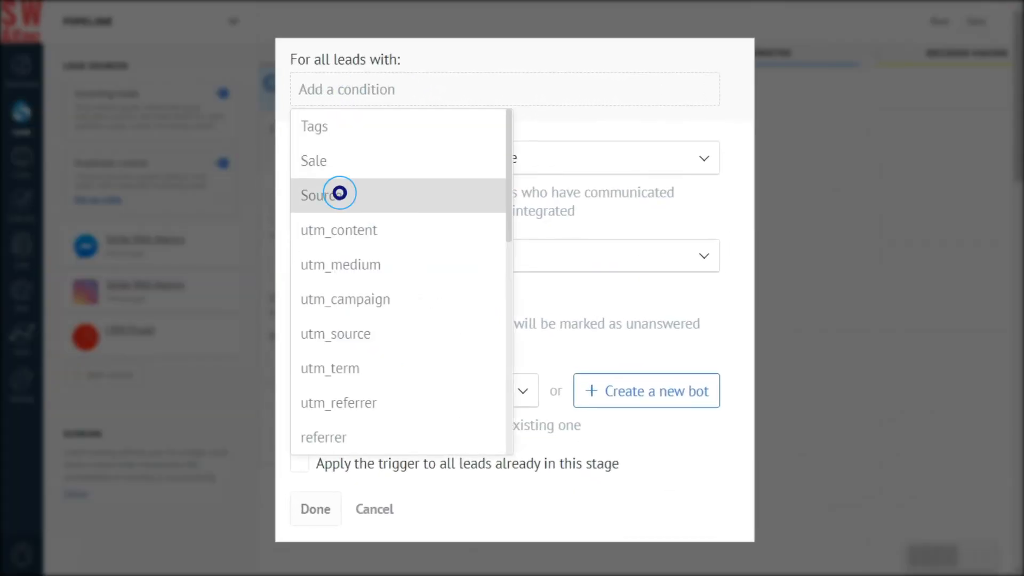
left_click(368, 151)
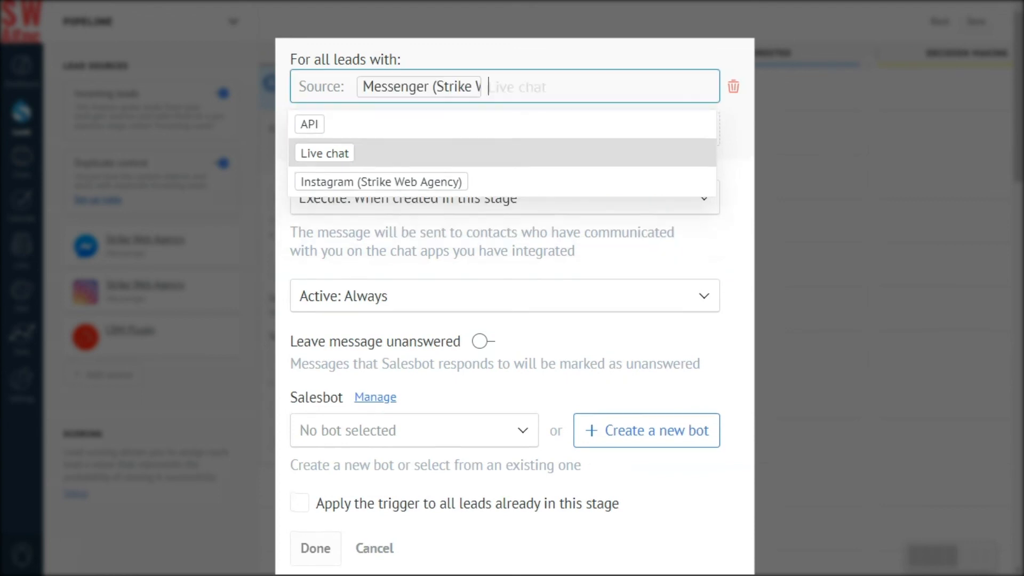
left_click(367, 150)
left_click(367, 151)
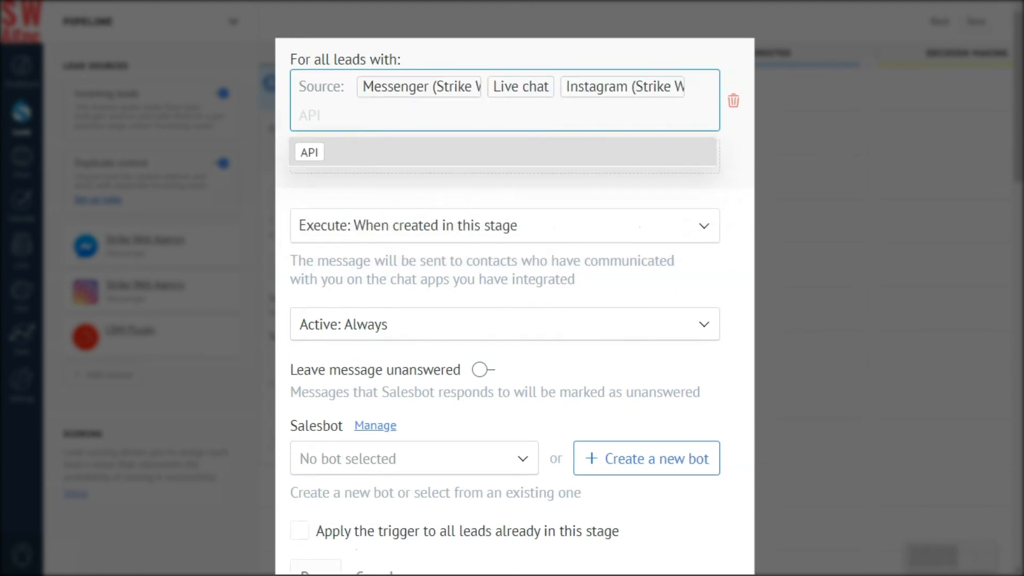
Step: Assign the first listed Welcome bot to the Incoming Leads trigger and save the pipeline
left_click(359, 430)
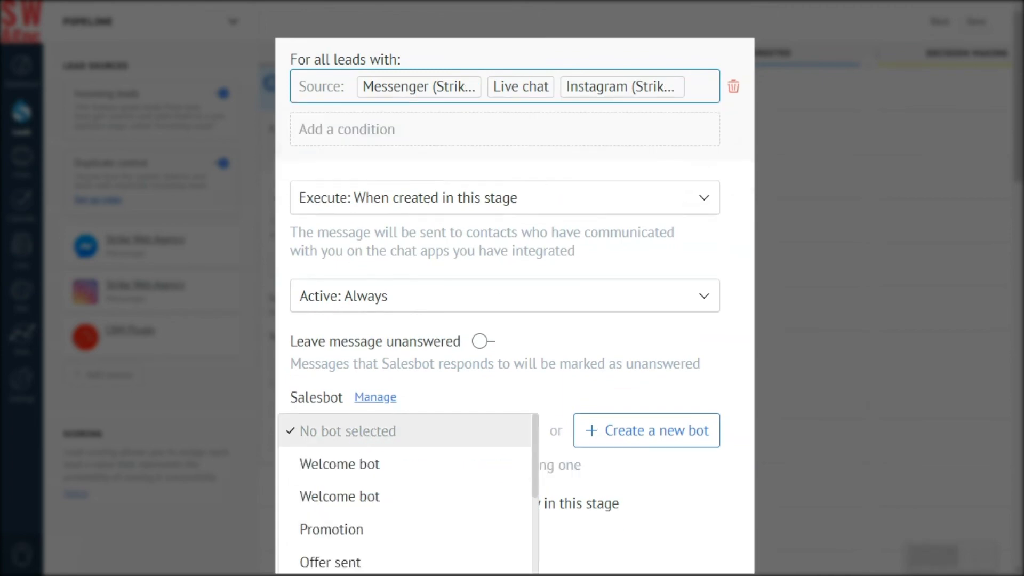
left_click(355, 464)
left_click(315, 548)
left_click(971, 22)
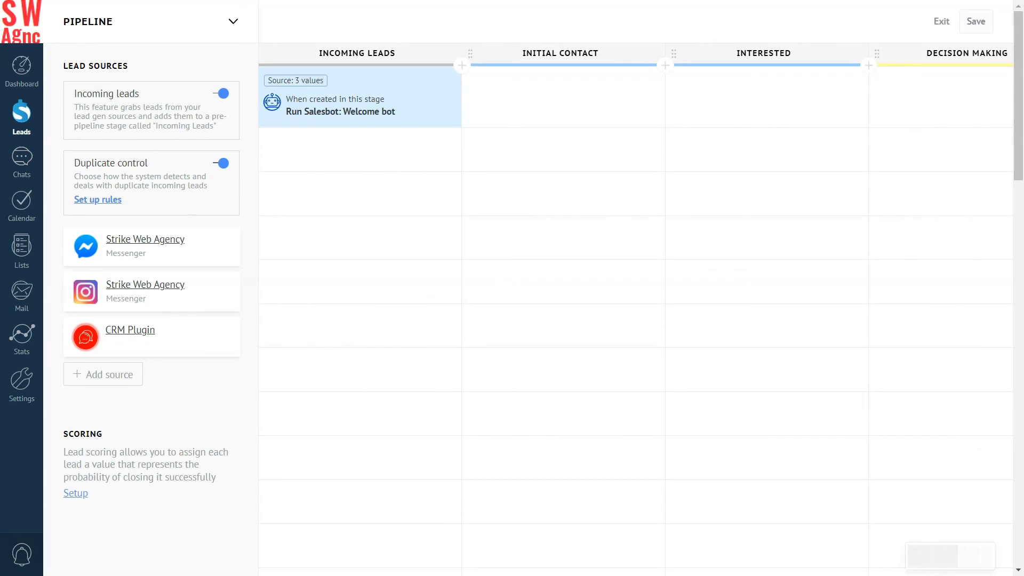
Step: Add a Send email trigger to the Interested stage, executed when a lead is moved to this stage
left_click(765, 99)
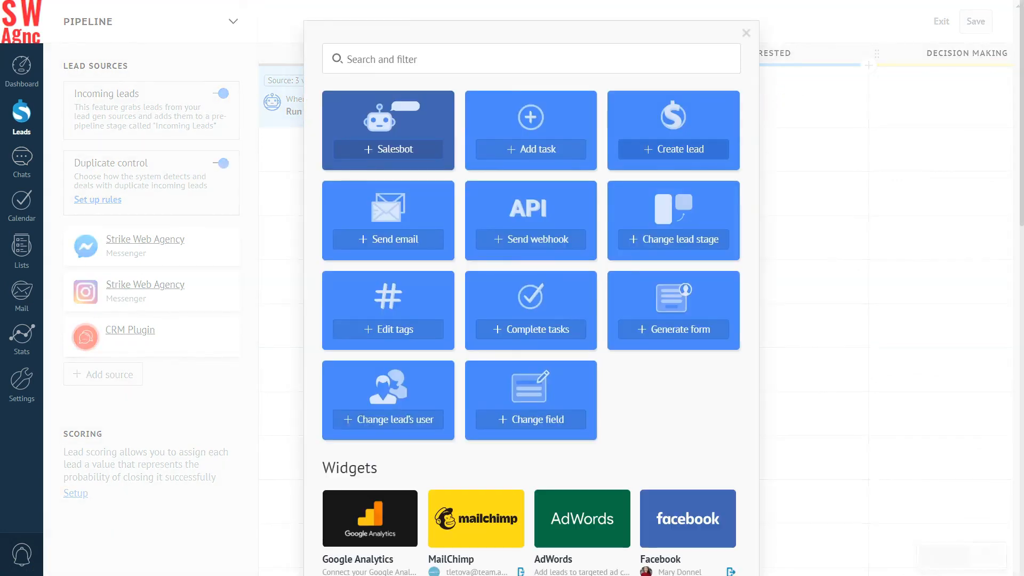
left_click(388, 235)
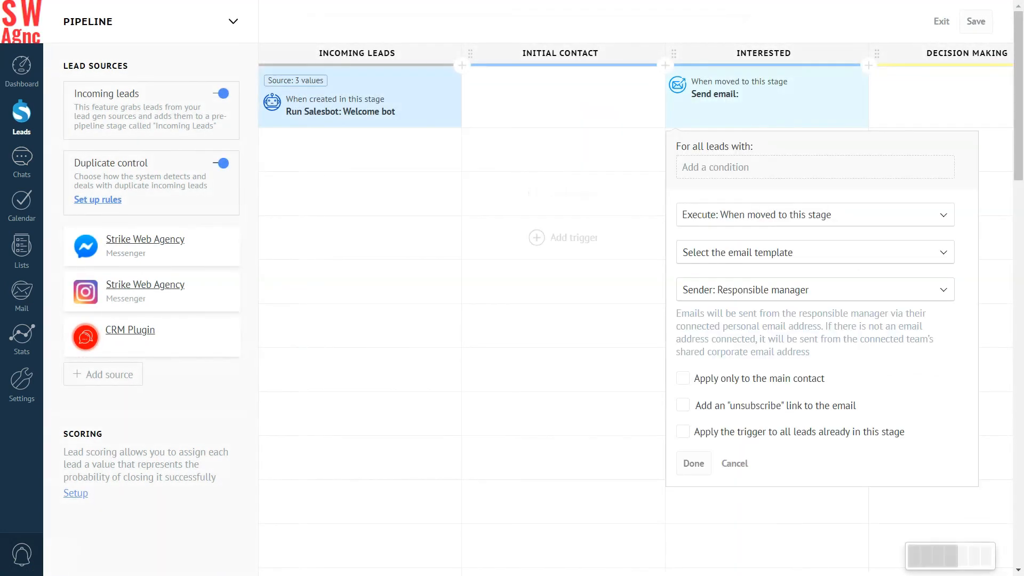
left_click(809, 215)
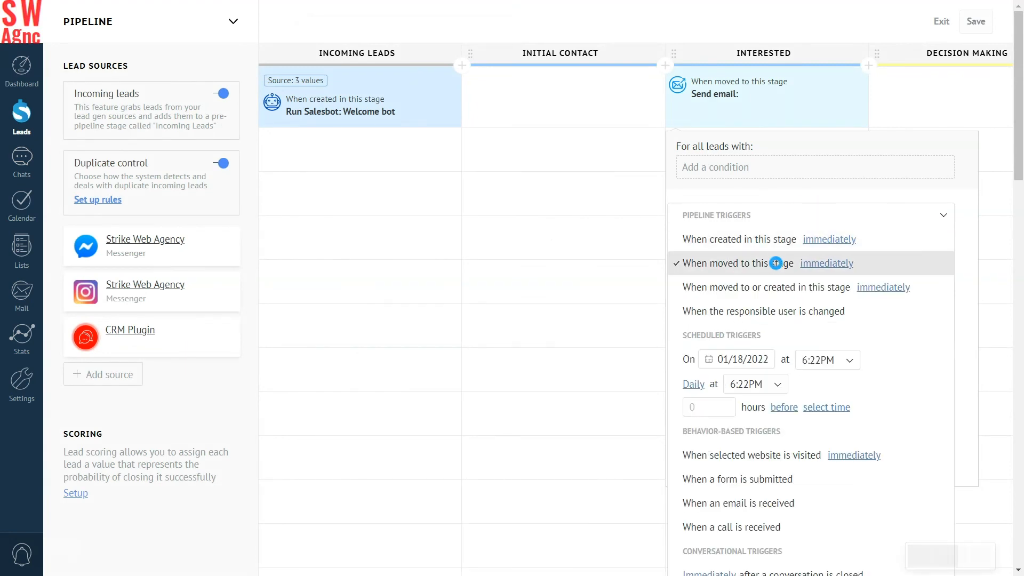
left_click(776, 263)
Step: Use the Special offer template for the email trigger, with the responsible manager as sender, and finish the trigger
left_click(773, 253)
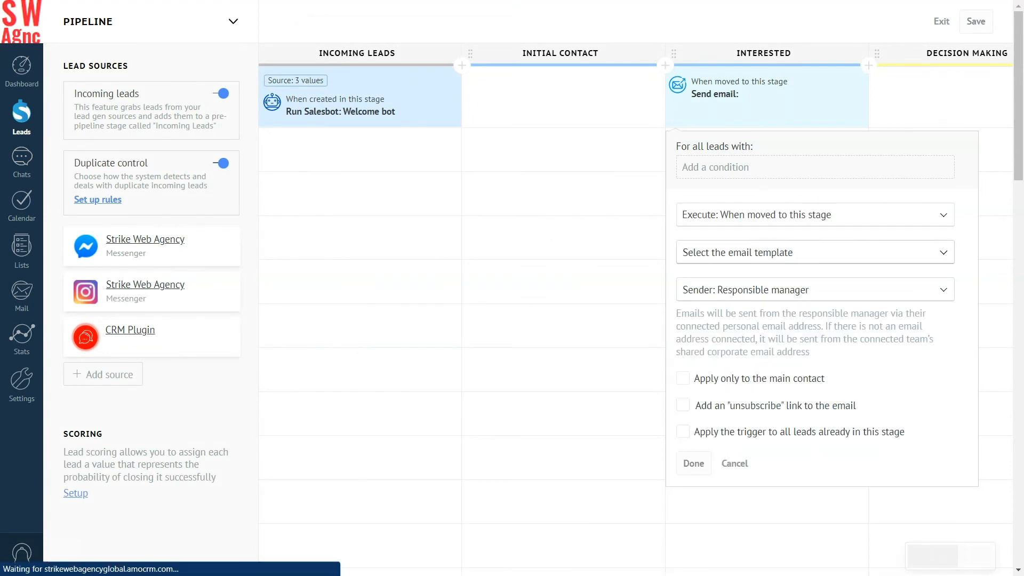
left_click(773, 271)
left_click(753, 291)
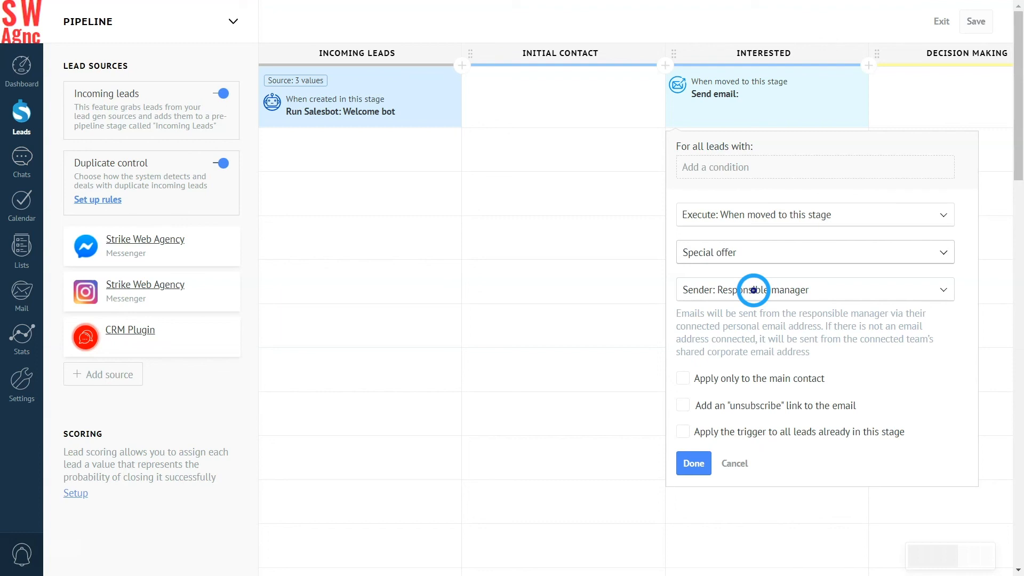
left_click(753, 290)
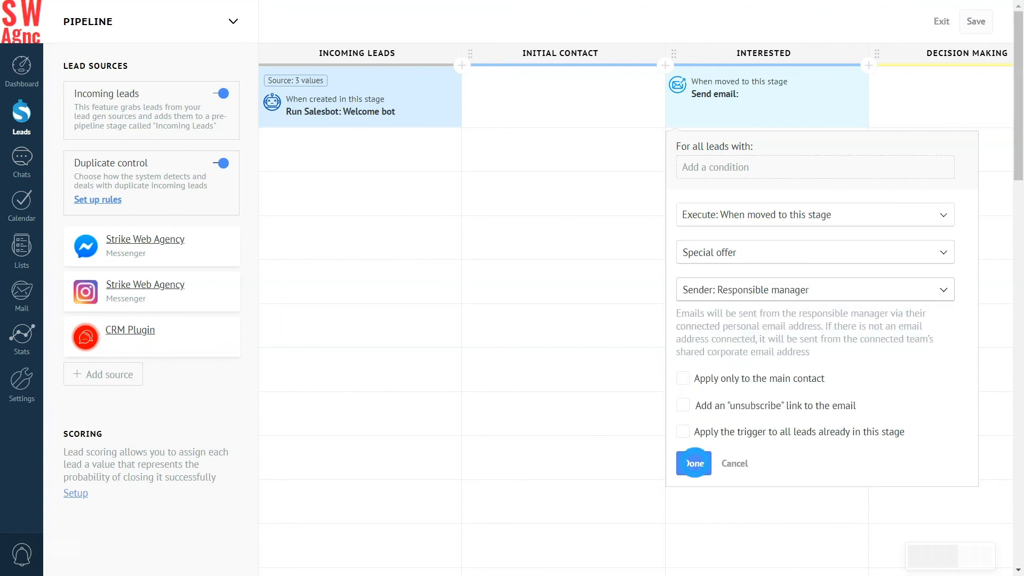
left_click(694, 463)
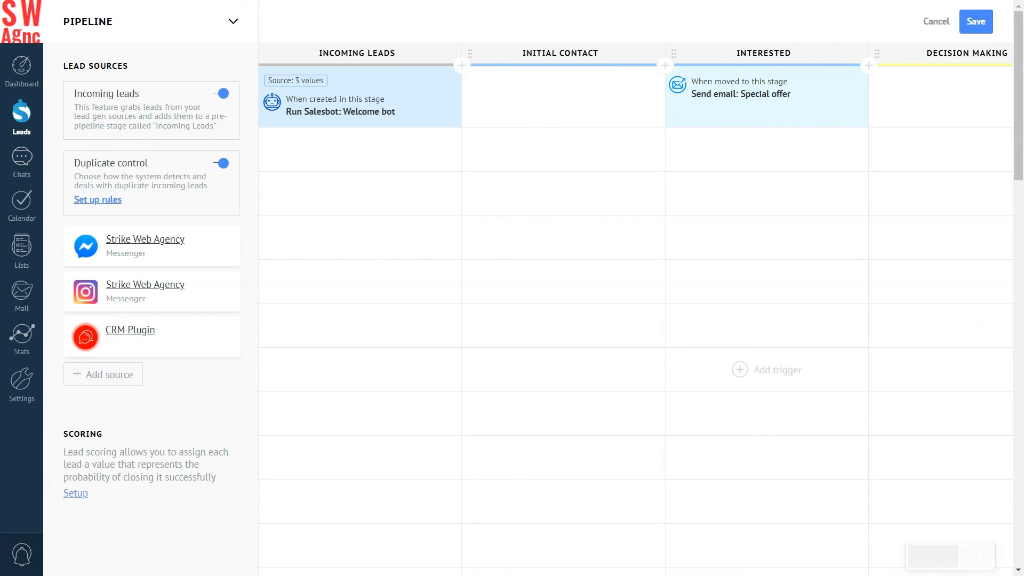
Step: Add a Follow-up task trigger to the Offer Made stage with the comment "Prepare and send the invoice" and save the pipeline
scroll(959, 320, "right", 4)
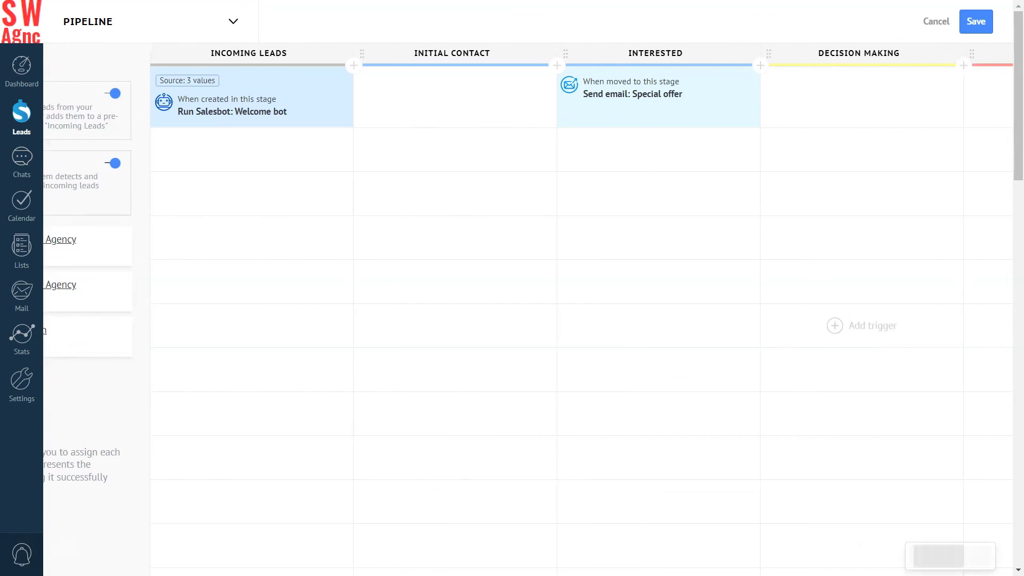
left_click(903, 98)
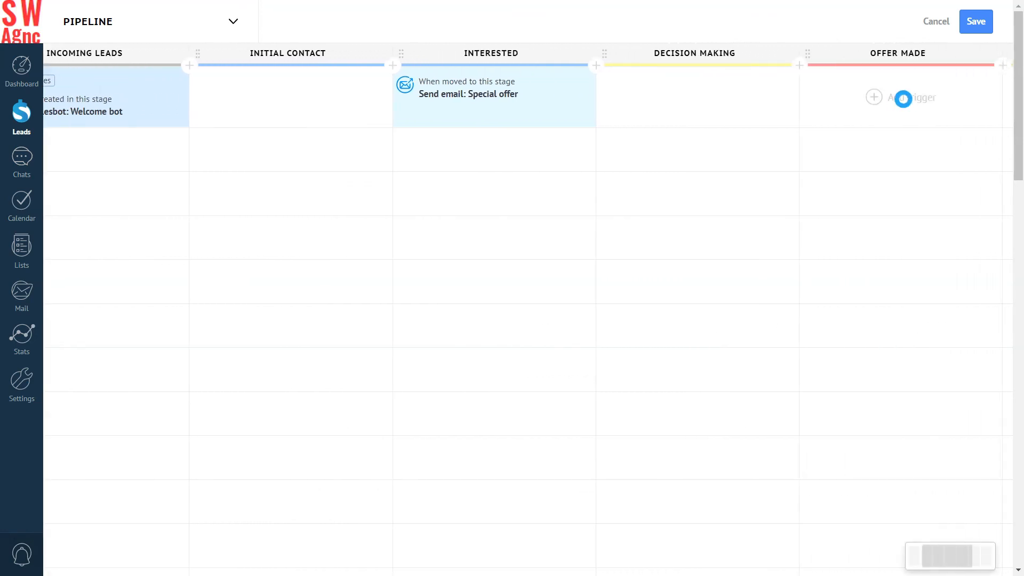
left_click(531, 150)
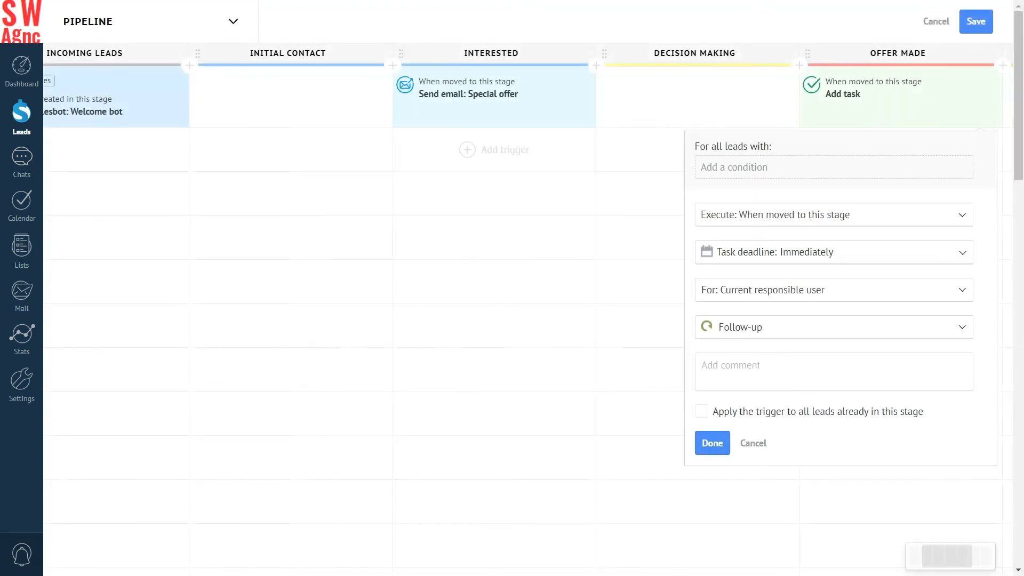
left_click(709, 365)
type("Prepare and send")
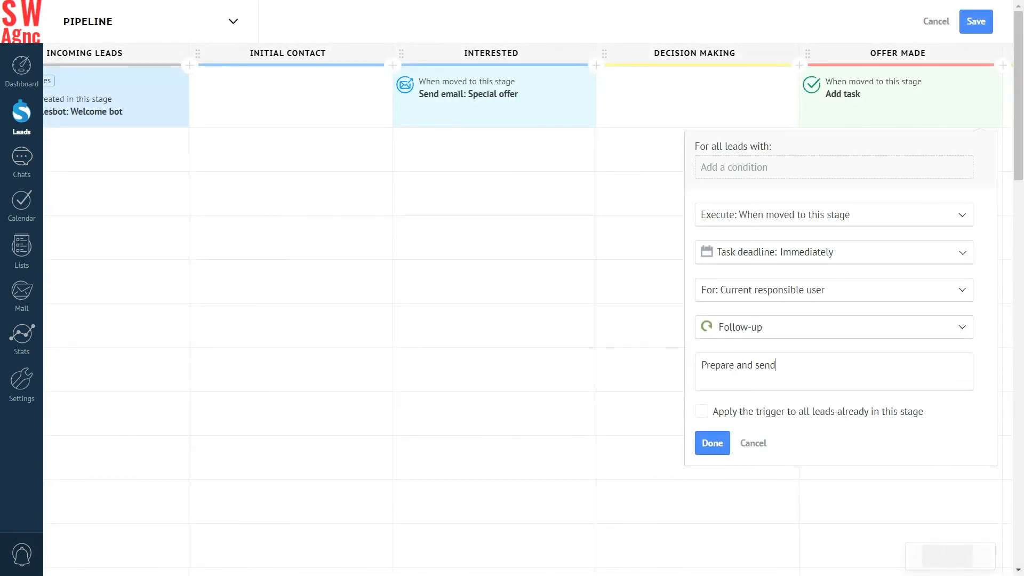
type(" the invoice")
left_click(712, 442)
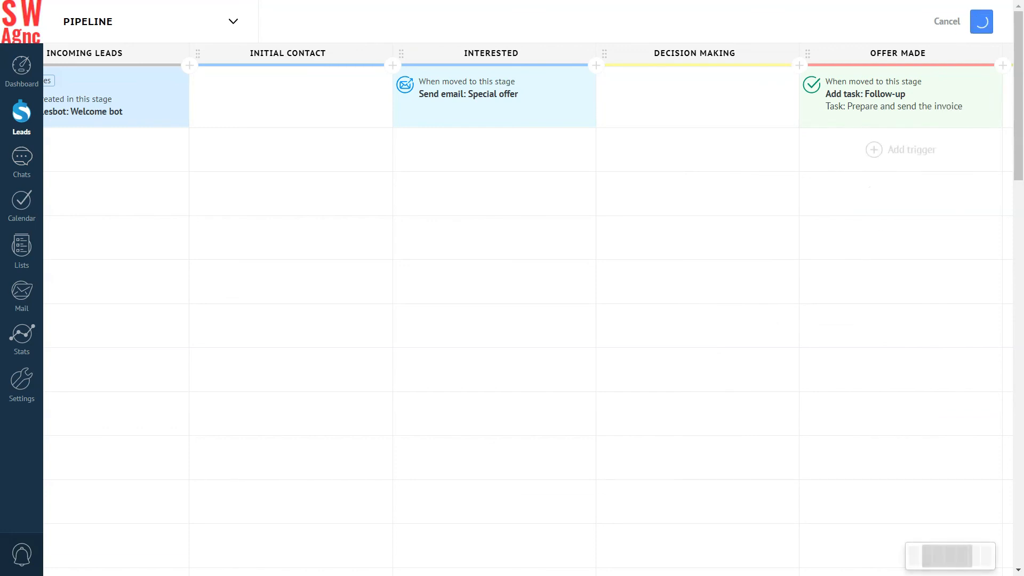
left_click(975, 21)
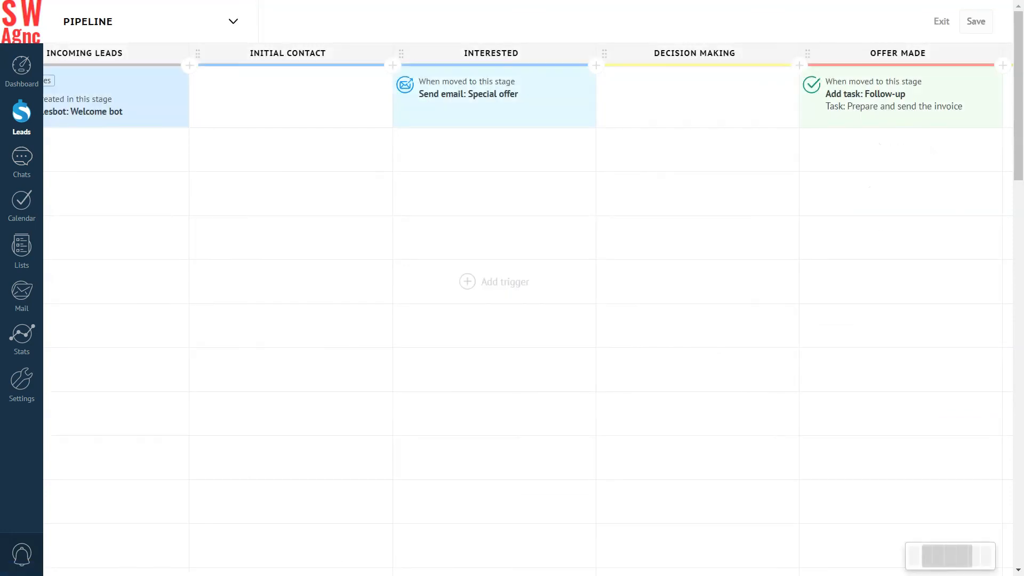